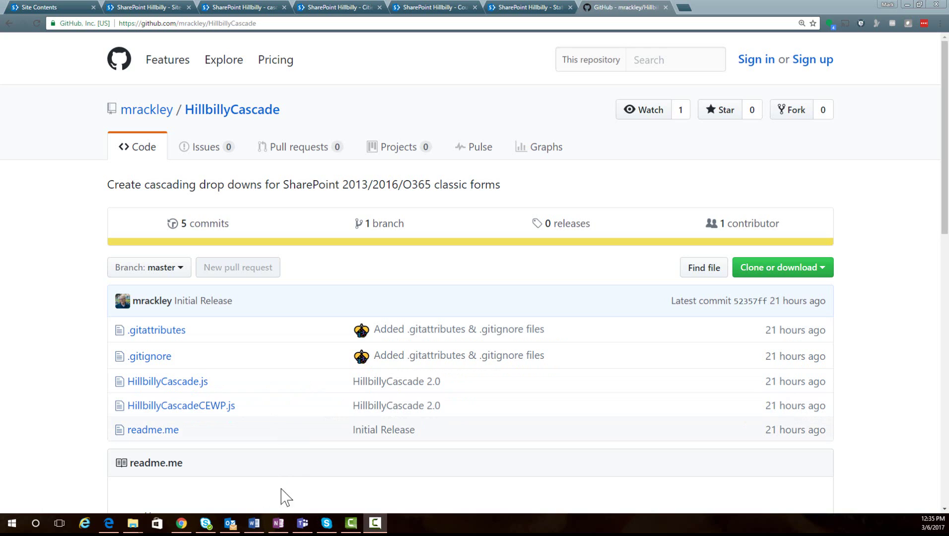
- Drag HillbillyCascade.js and HillbillyCascadeCEWP.js from the local HillbillyCascade folder into Site Assets
mouse_move(133, 523)
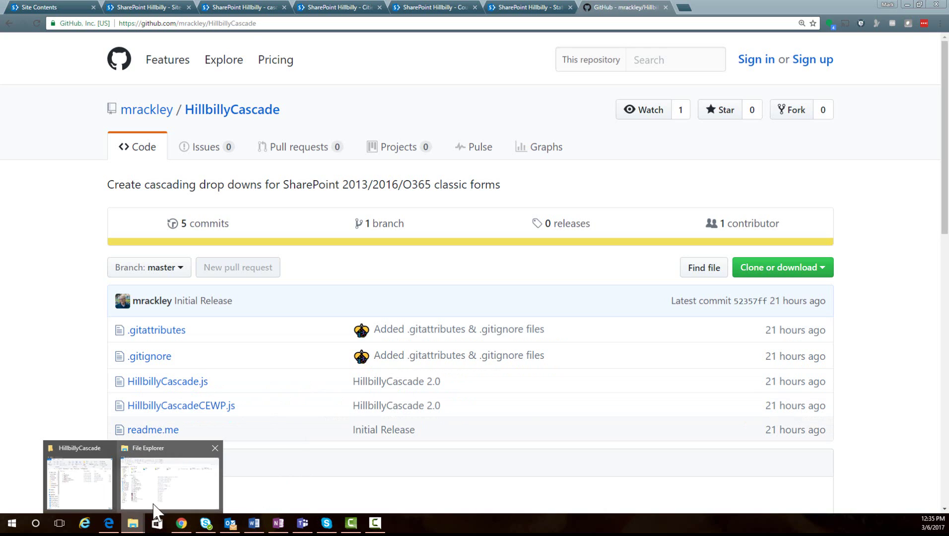
left_click(99, 499)
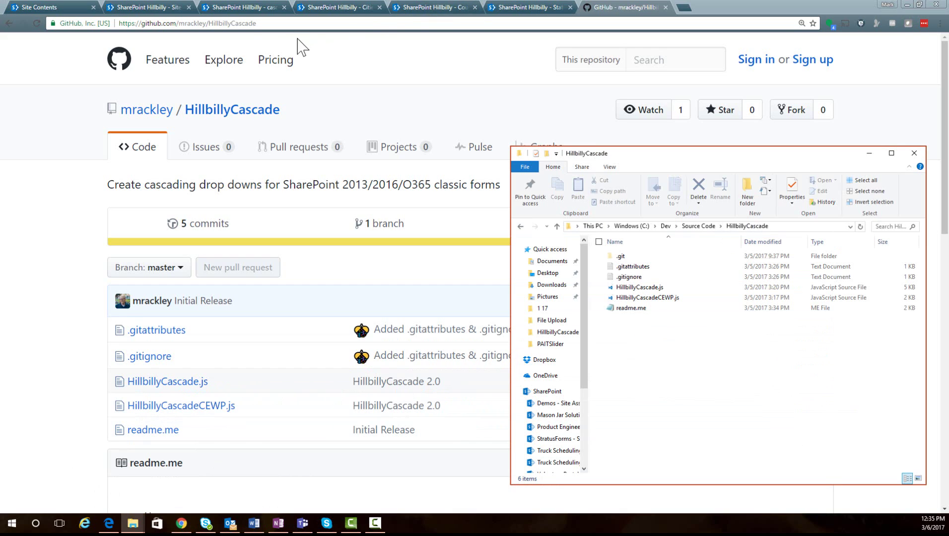
left_click(526, 7)
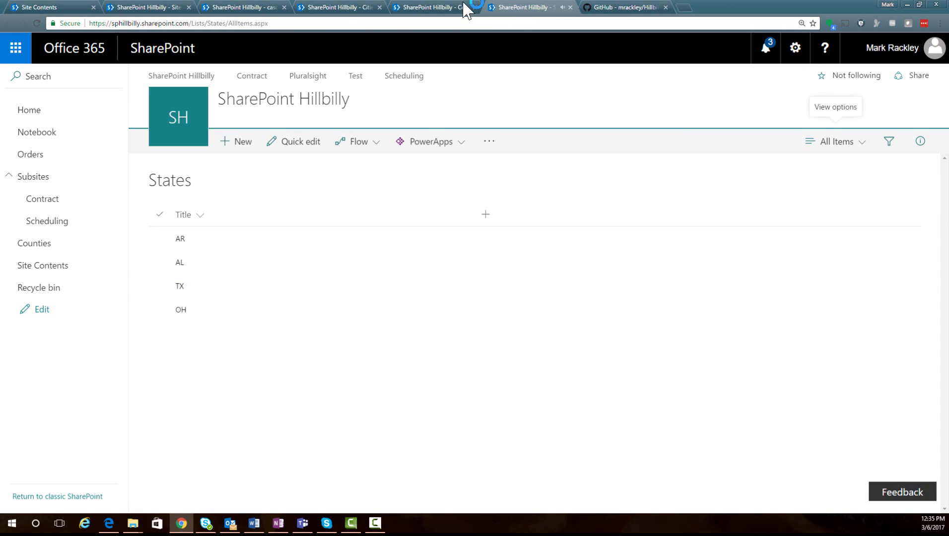
left_click(133, 7)
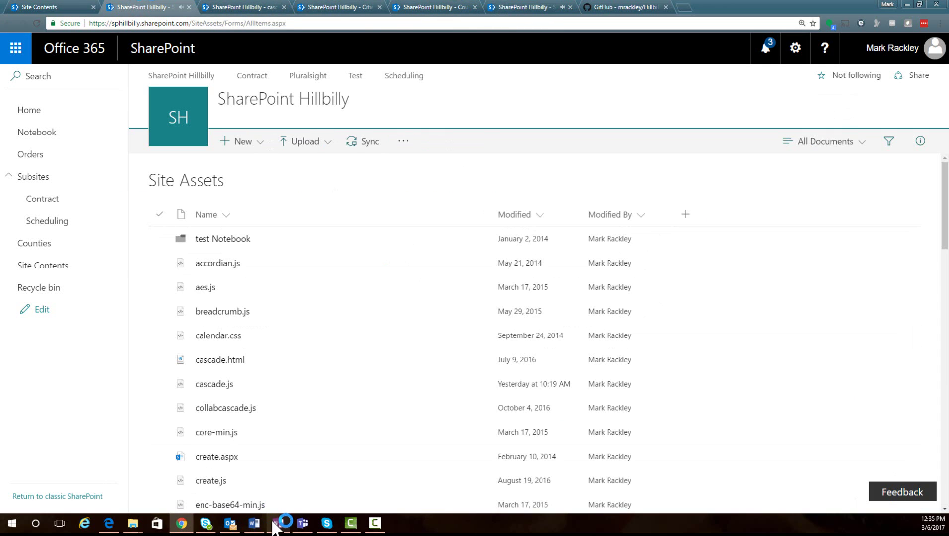
mouse_move(132, 523)
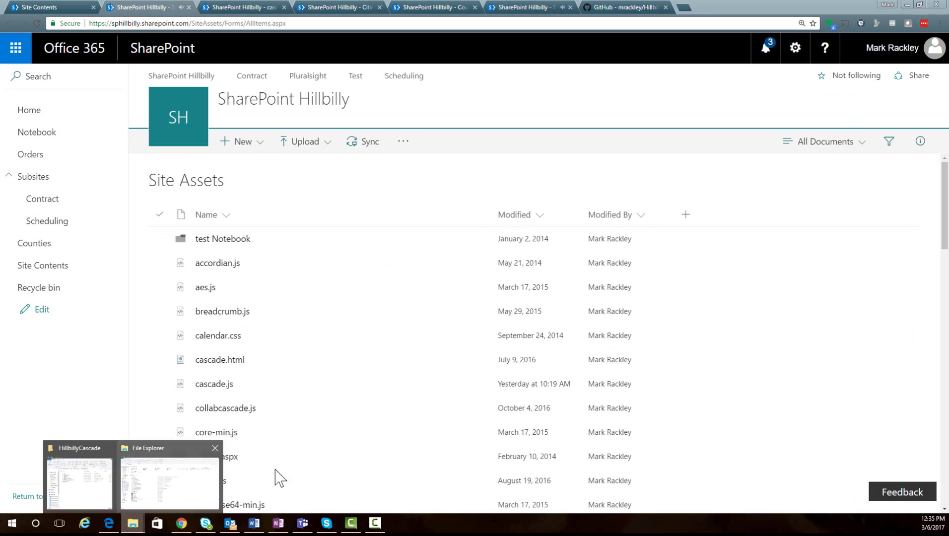
left_click(80, 479)
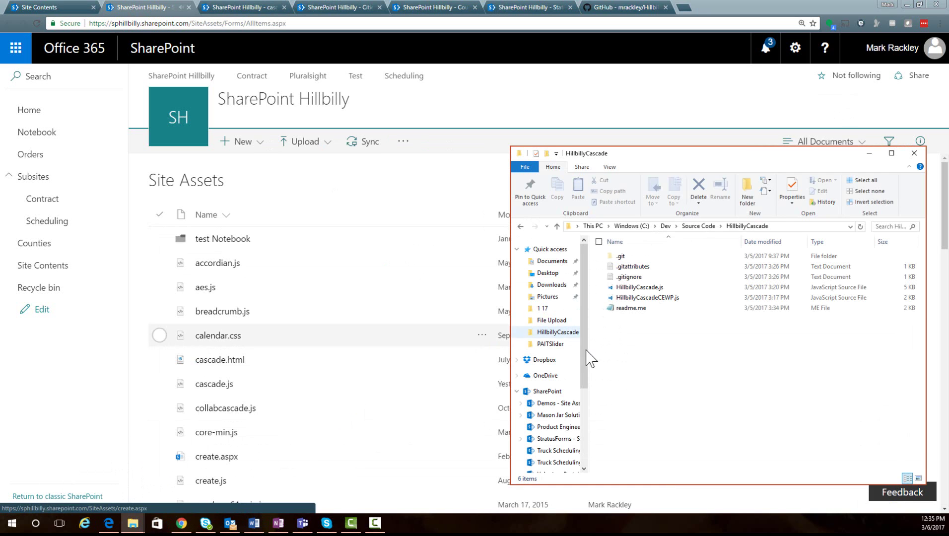
left_click(684, 299)
left_click(701, 289, "shift")
left_click_drag(712, 292, 392, 401)
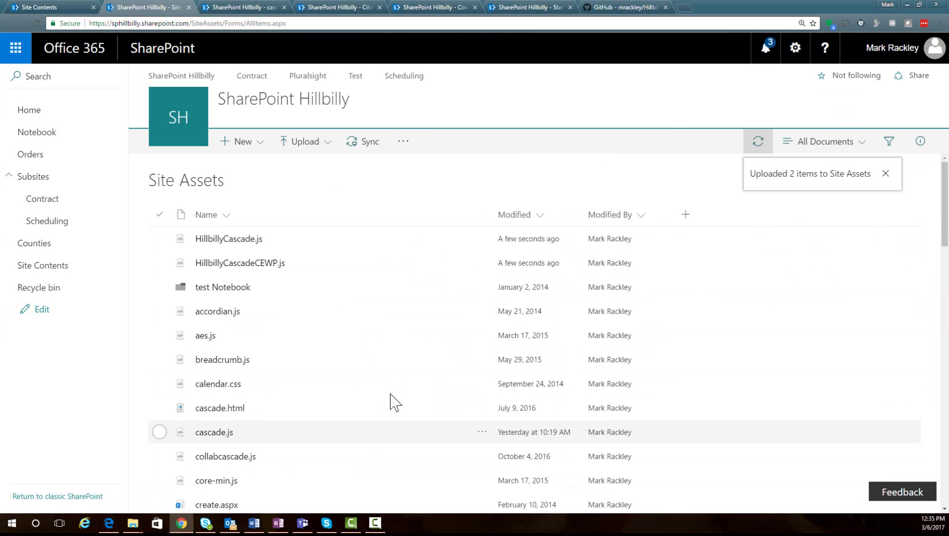
scroll(342, 343, "down", 1)
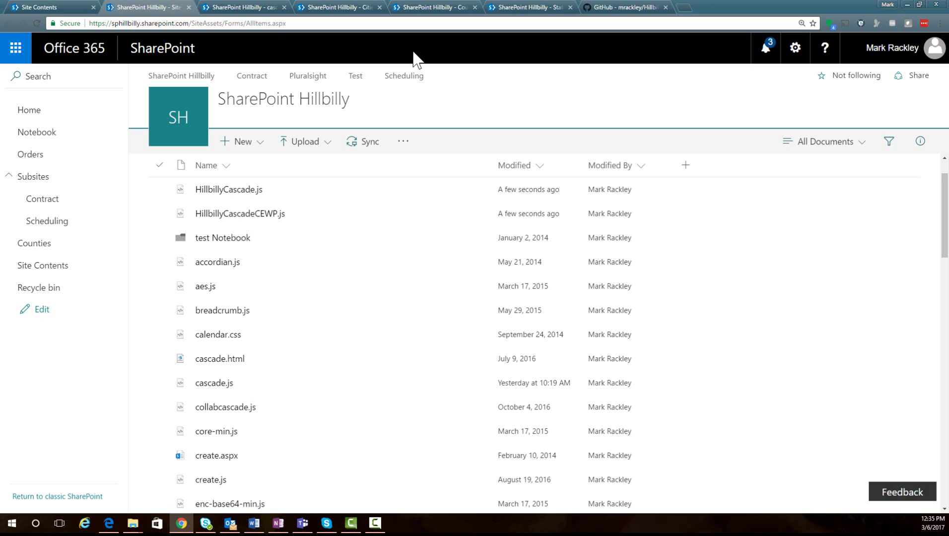
- Show the States, Counties and Cities lists in turn, ending on the cascade list
left_click(528, 9)
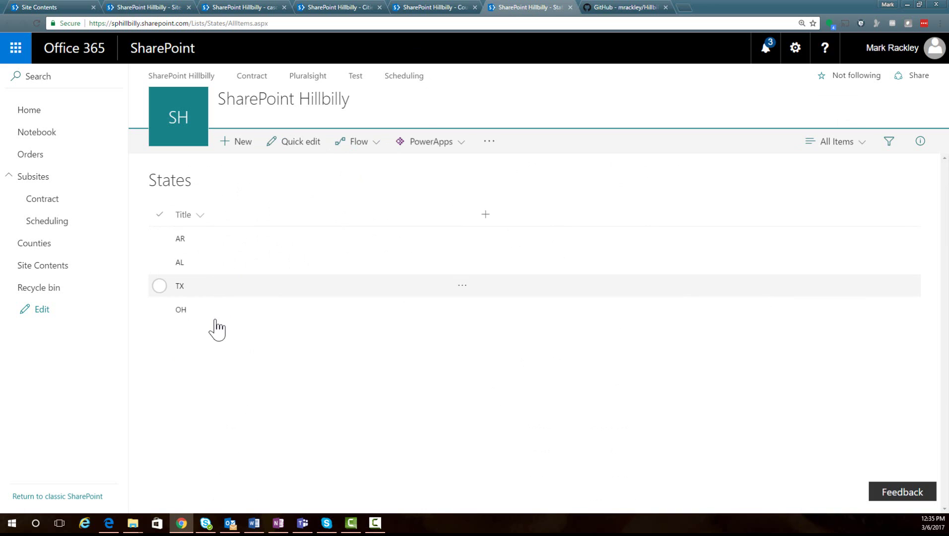
left_click(443, 8)
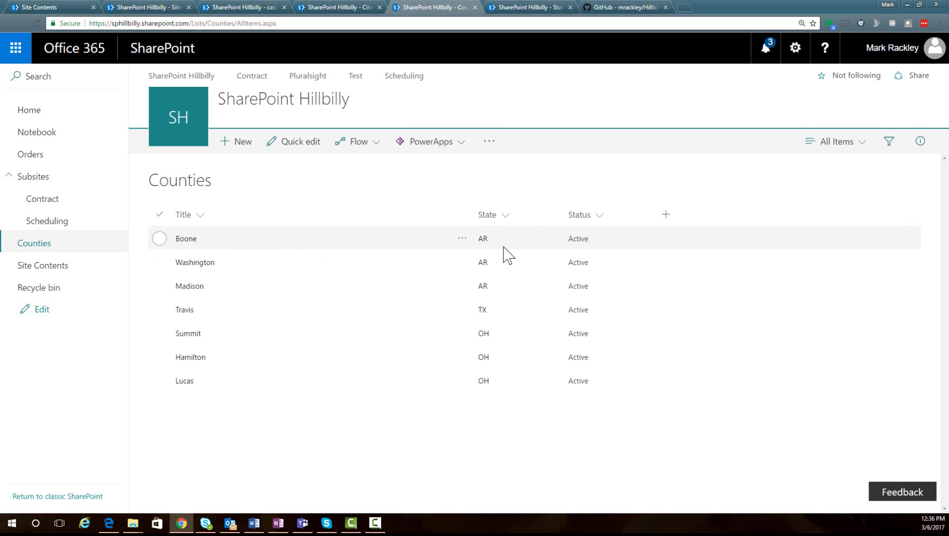
left_click(325, 6)
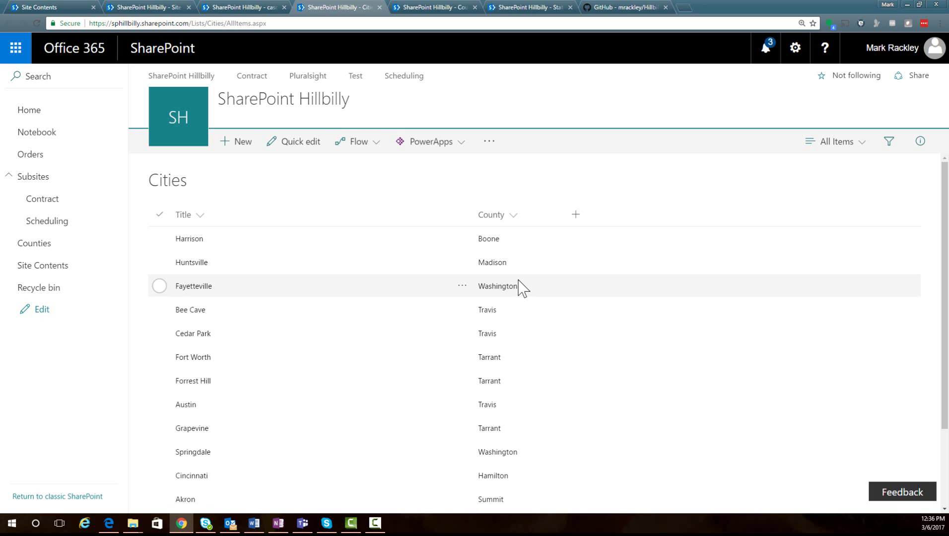
left_click(251, 8)
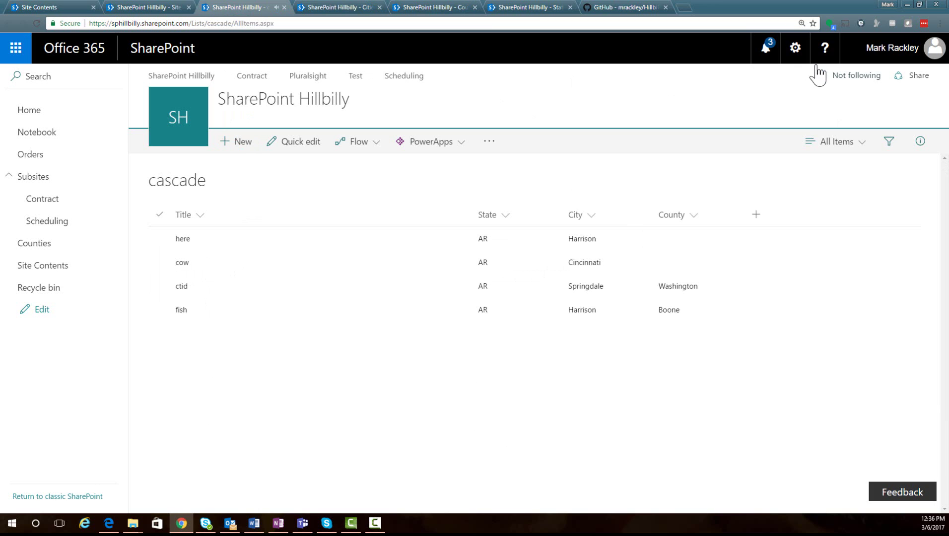
- Review the cascade list's Columns in List settings, then return to its All Items view
left_click(796, 48)
left_click(647, 169)
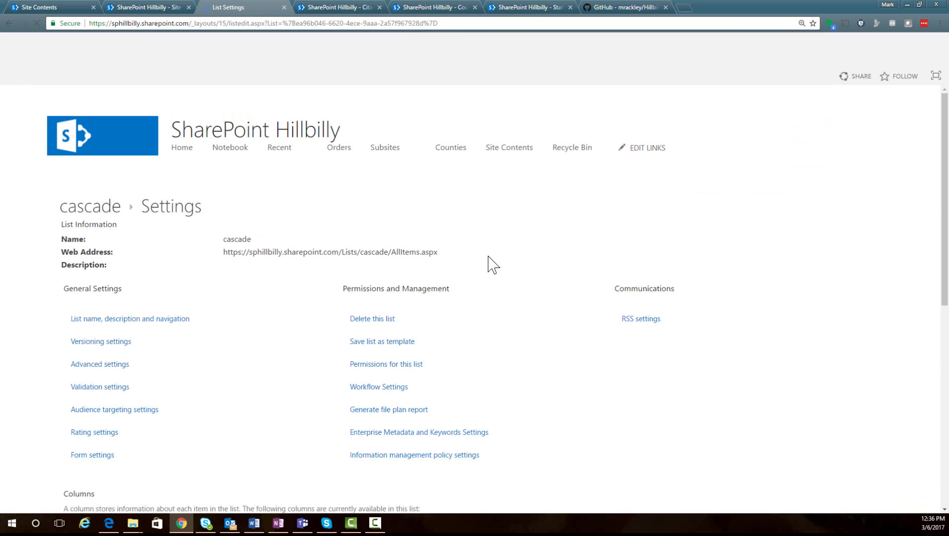
scroll(347, 343, "down", 8)
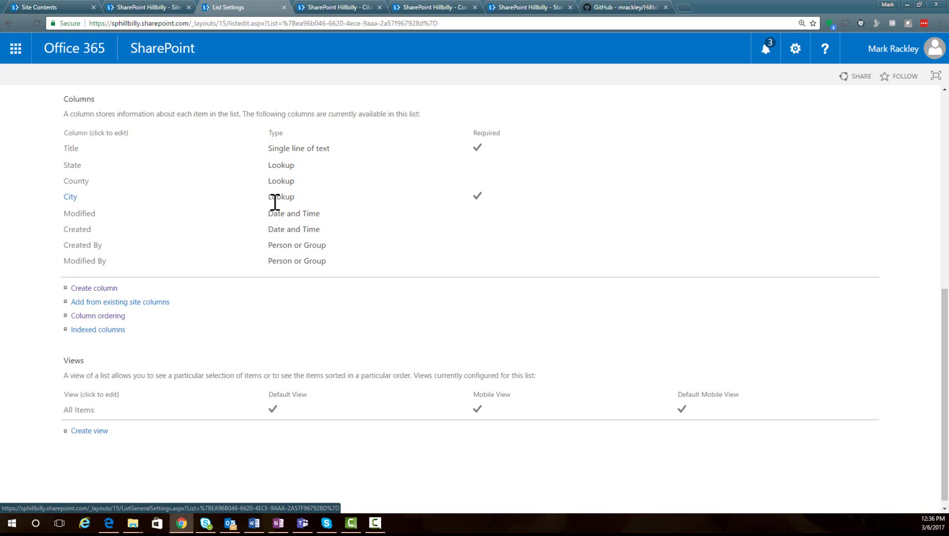
scroll(522, 348, "up", 3)
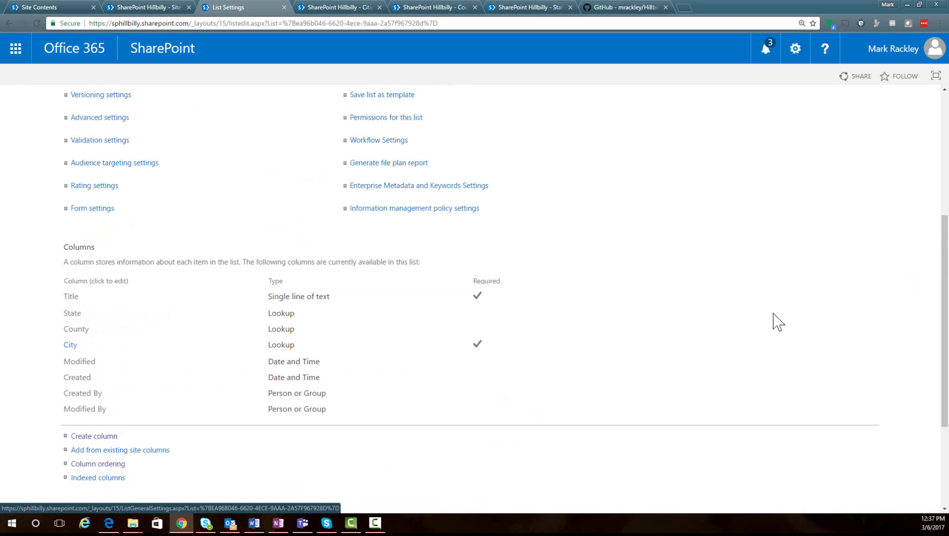
scroll(666, 339, "up", 1)
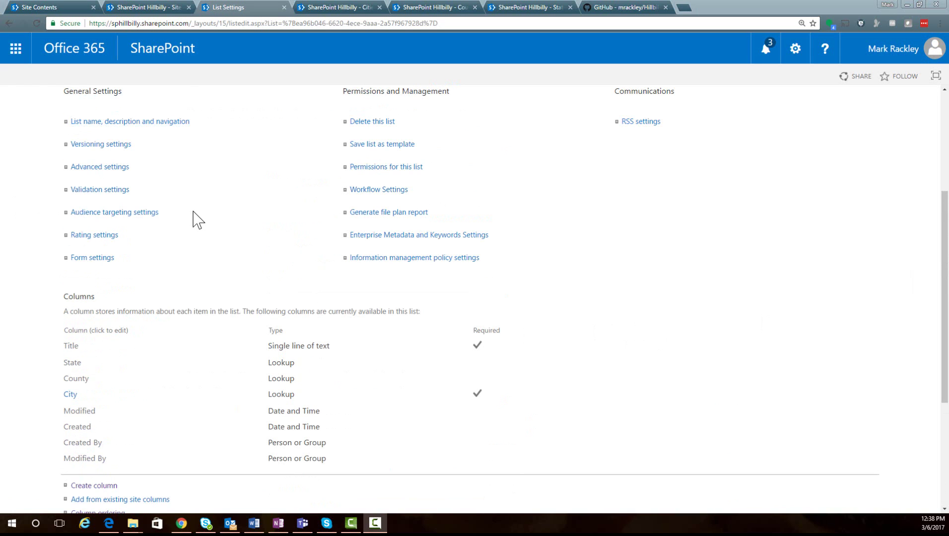
scroll(197, 214, "up", 4)
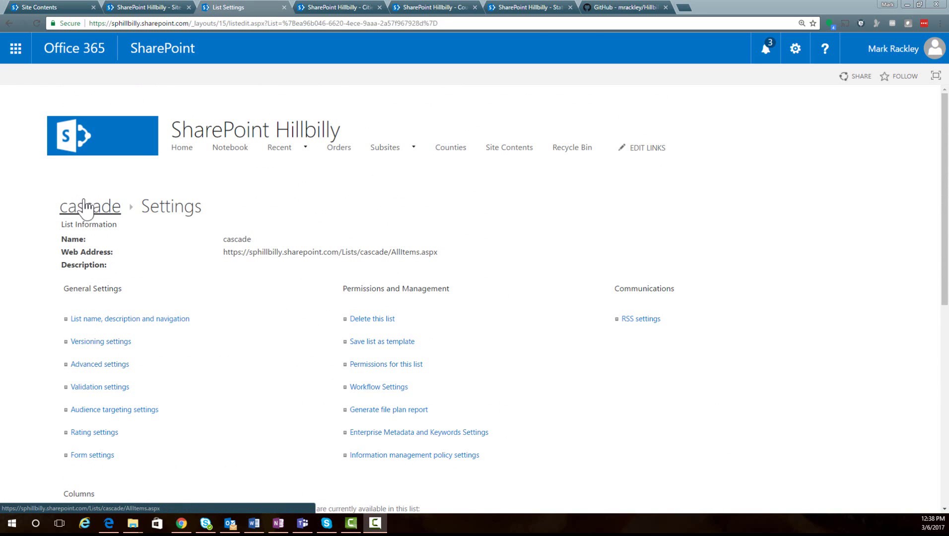
left_click(90, 211)
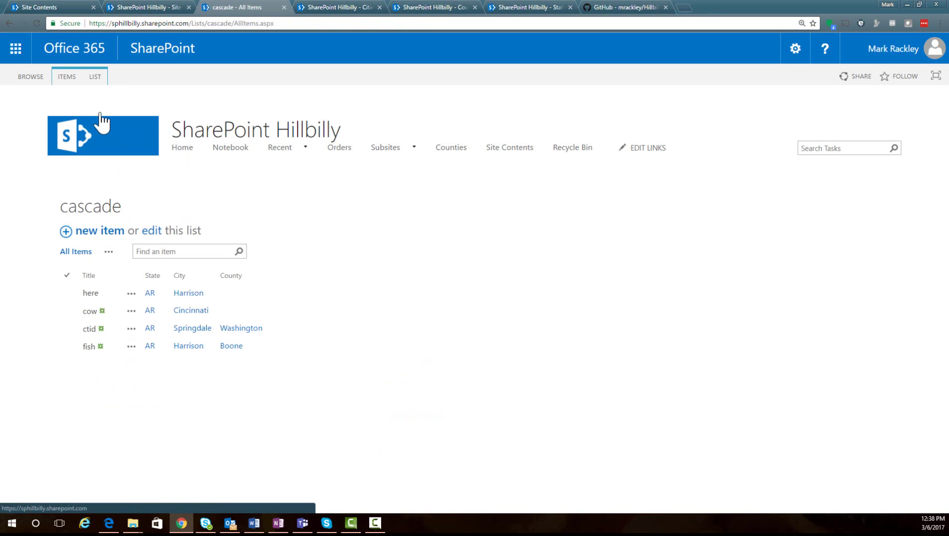
- Open the cascade list's Default New Form from the LIST ribbon's Form Web Parts
left_click(95, 77)
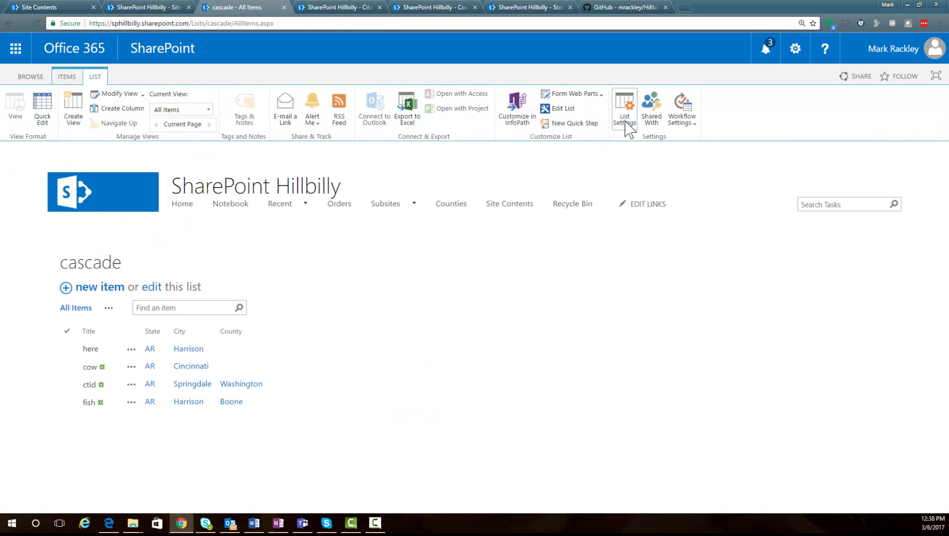
left_click(595, 95)
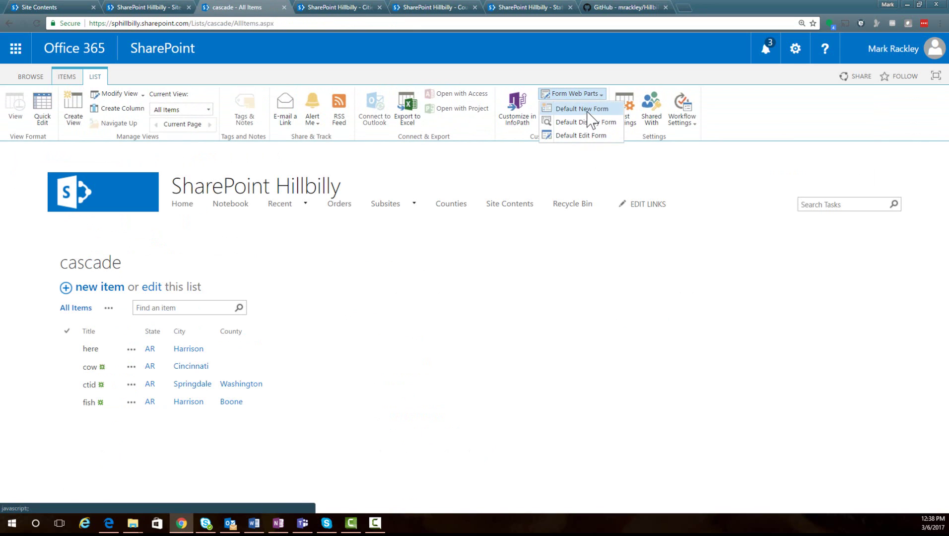
left_click(588, 112)
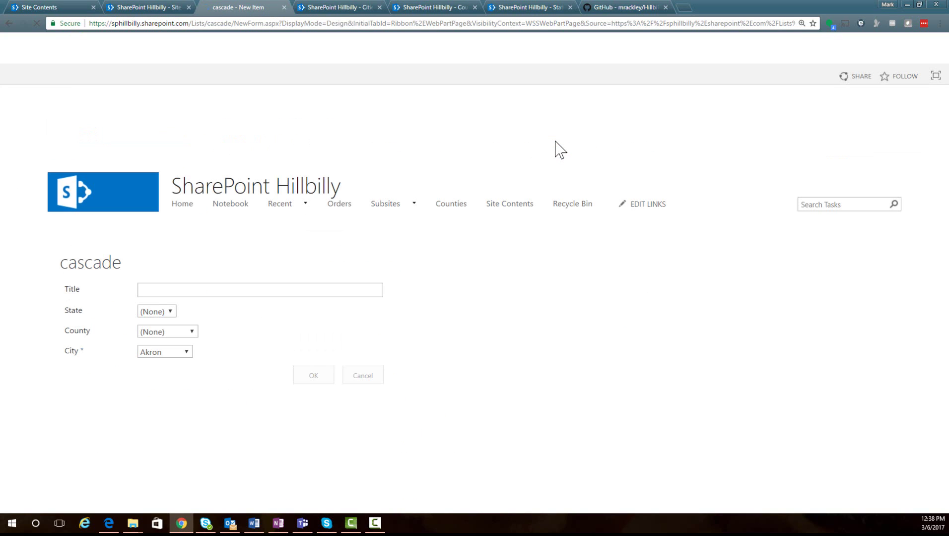
- Inspect the unfiltered State, County and City choices, leaving City as Akron
left_click(147, 313)
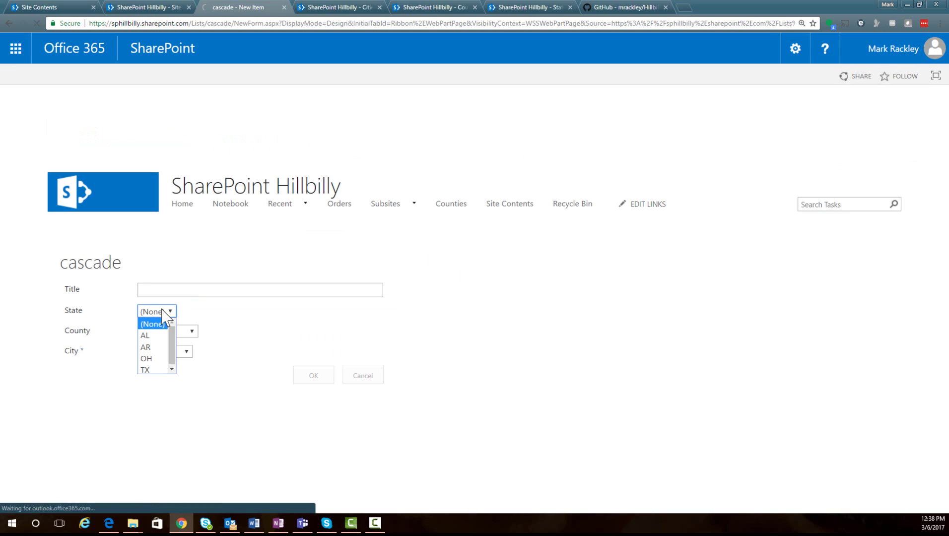
left_click(239, 328)
left_click(192, 332)
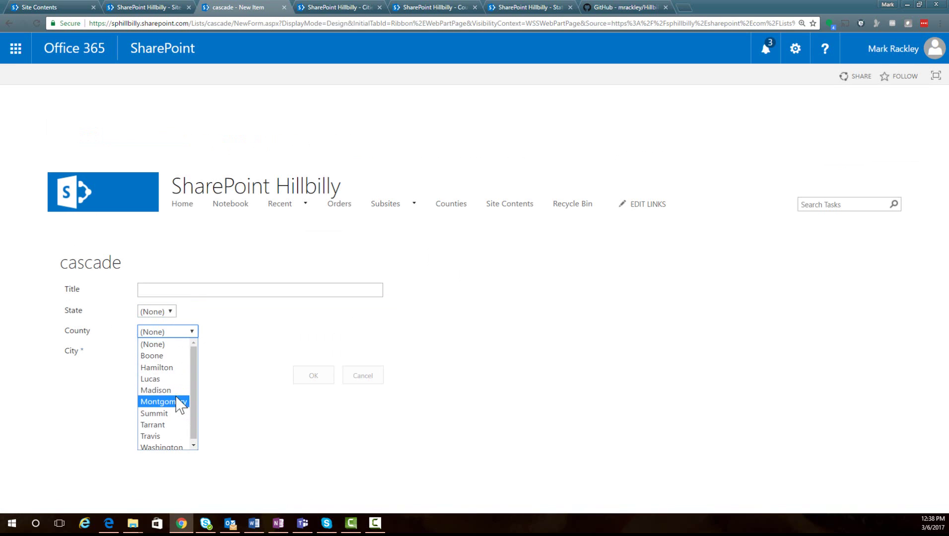
left_click(252, 341)
left_click(176, 352)
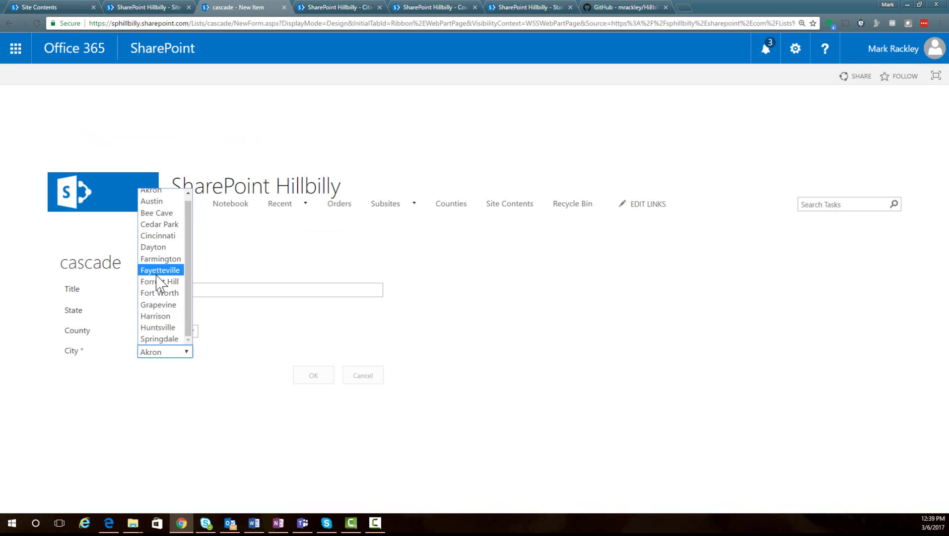
left_click(253, 350)
- Set State to AL, County to Montgomery and City to Harrison
left_click(158, 313)
left_click(149, 334)
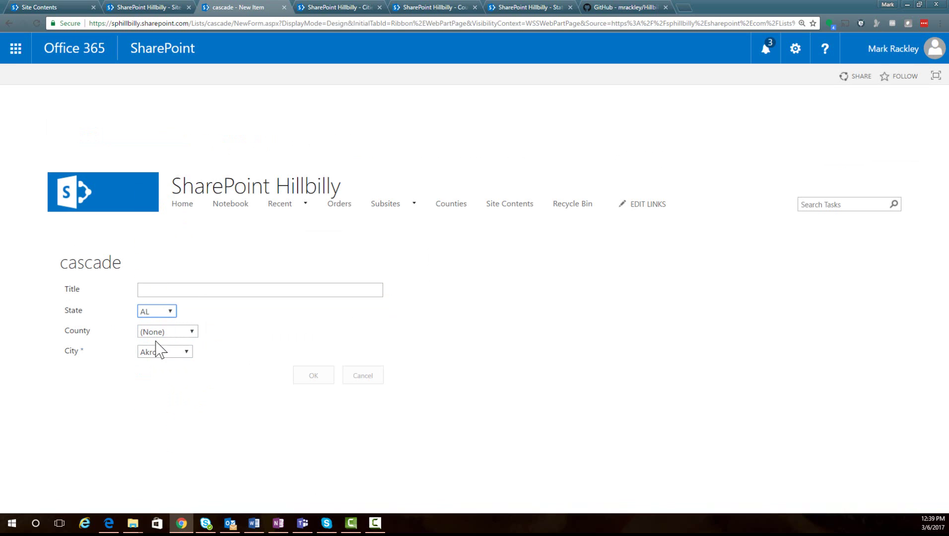
left_click(169, 332)
left_click(161, 389)
left_click(167, 354)
left_click(163, 322)
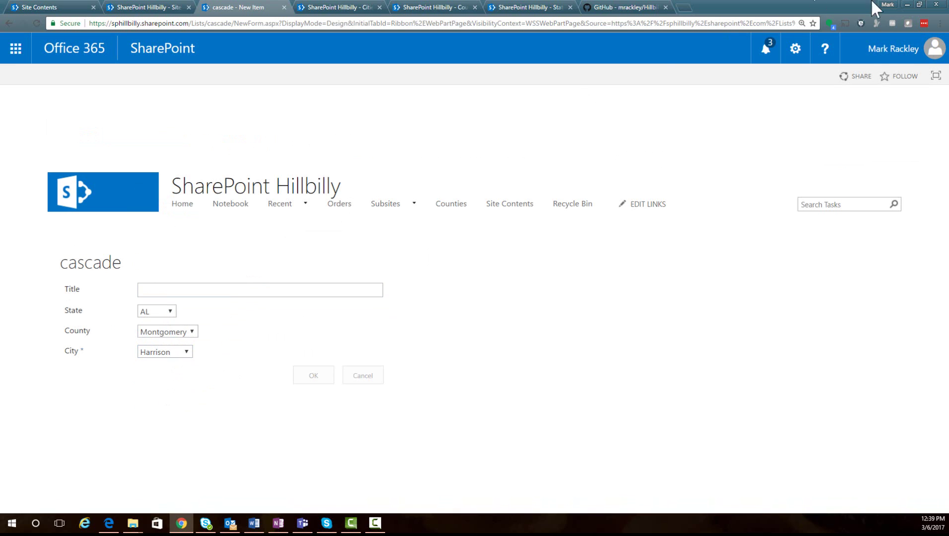
left_click(801, 52)
- Edit the form page and add a Content Editor from Media and Content to the Main zone
left_click(681, 144)
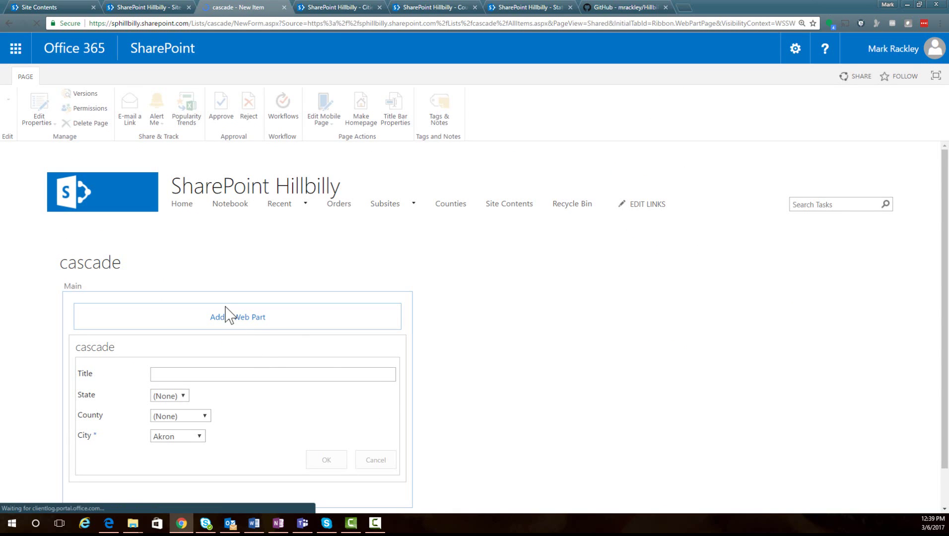
left_click(231, 320)
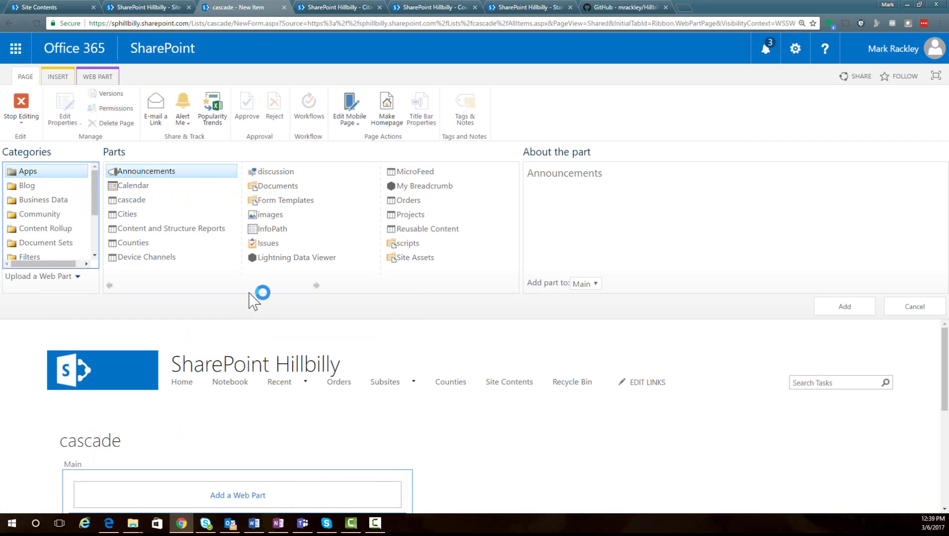
left_click(96, 234)
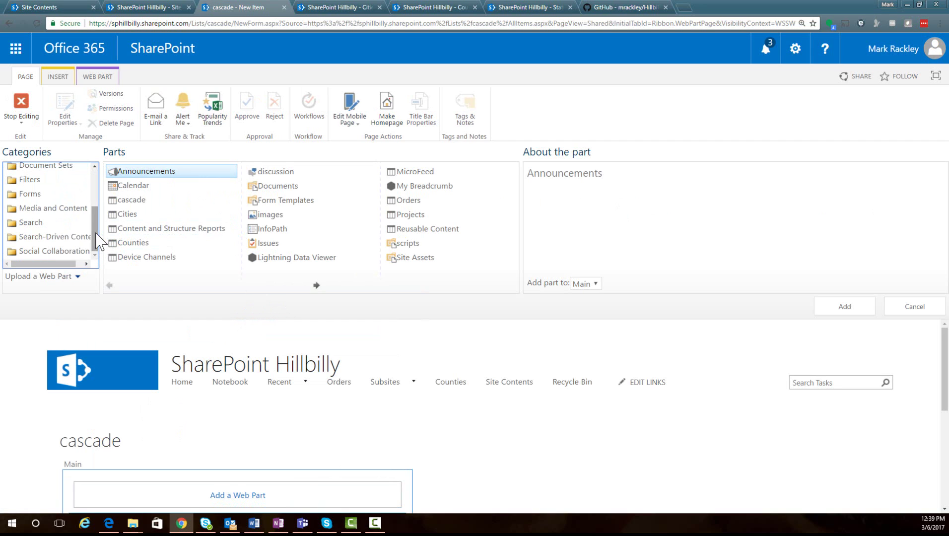
left_click(52, 208)
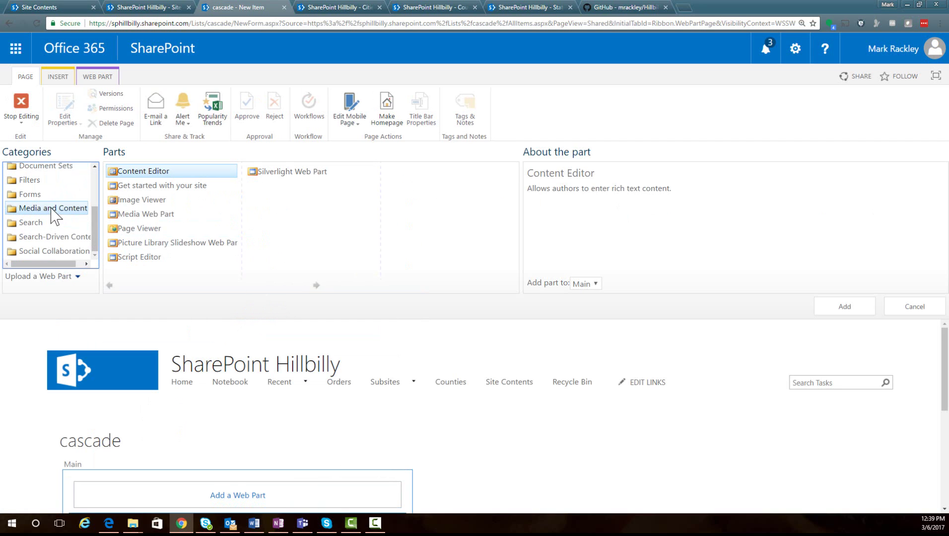
left_click(845, 307)
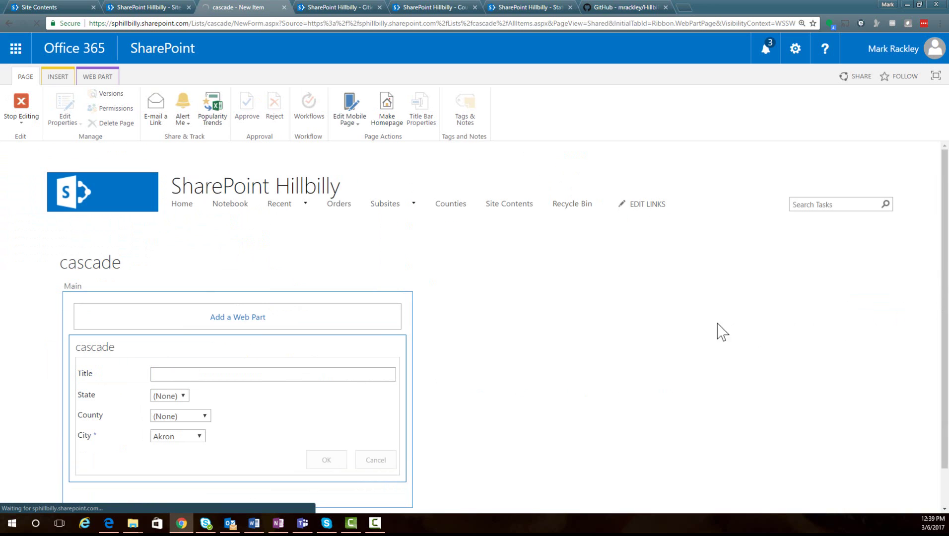
- Set the Content Editor link to ../../SiteAssets/HillbillyCascadeCEWP.js, apply it, and stop editing
mouse_move(511, 360)
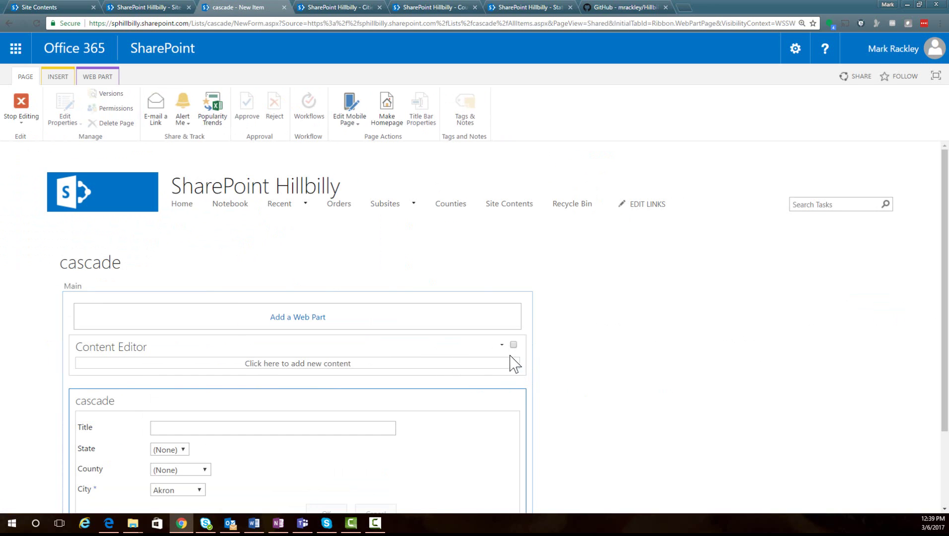
left_click(502, 345)
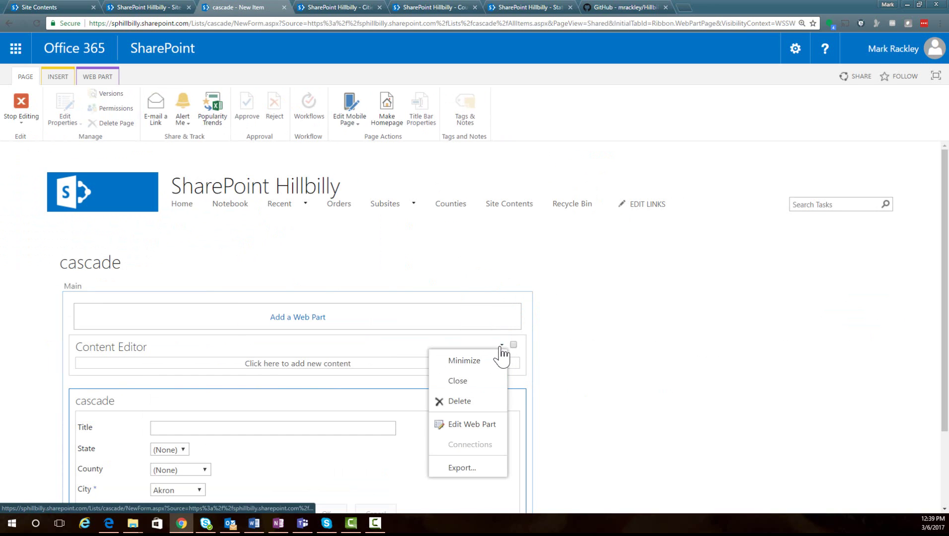
left_click(469, 430)
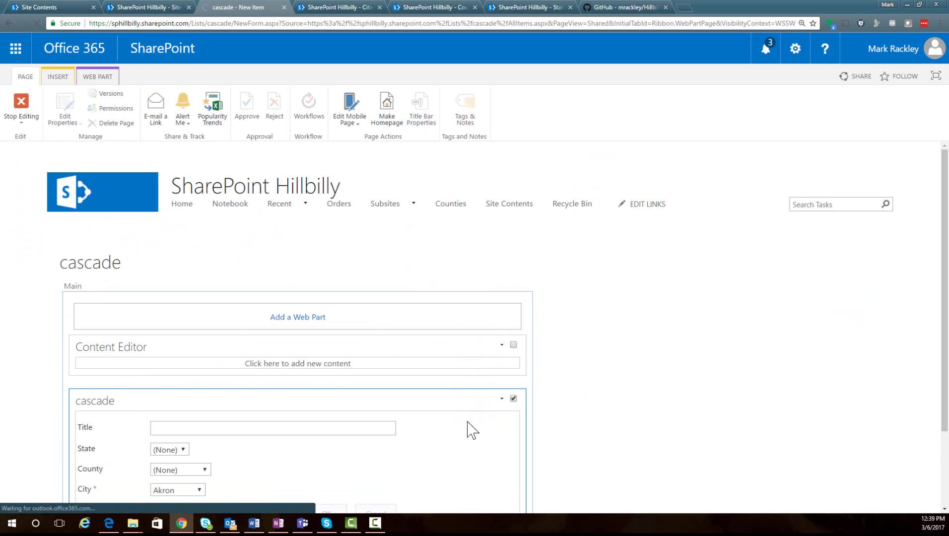
left_click(753, 345)
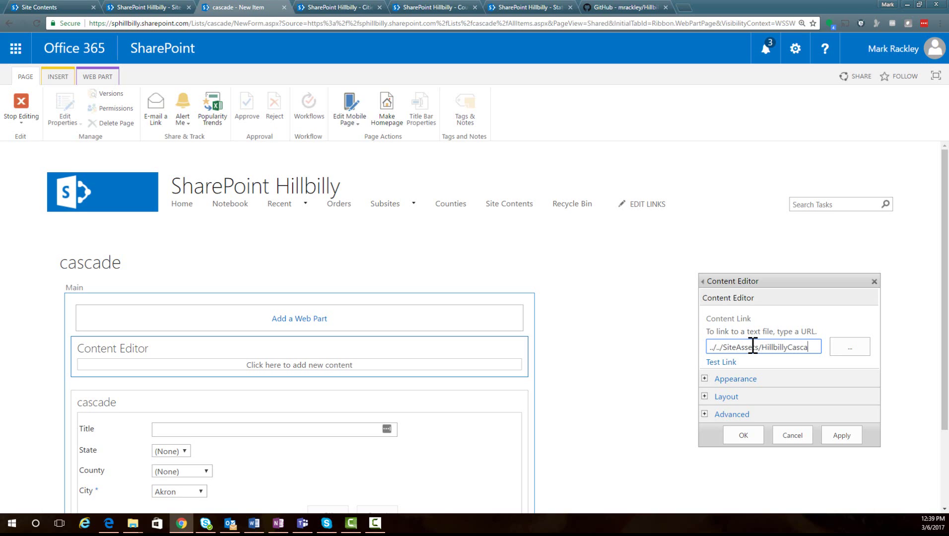
type("CEWP.js")
left_click(852, 439)
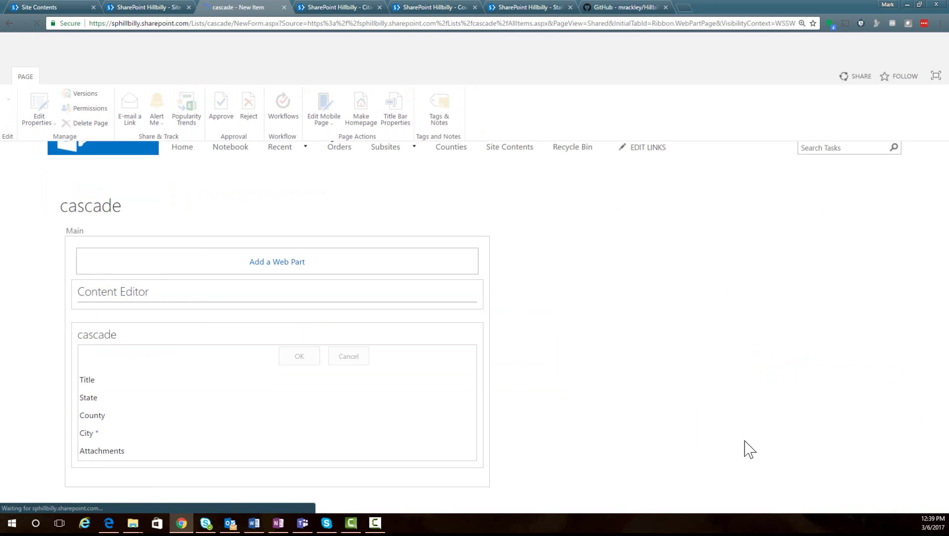
left_click(20, 106)
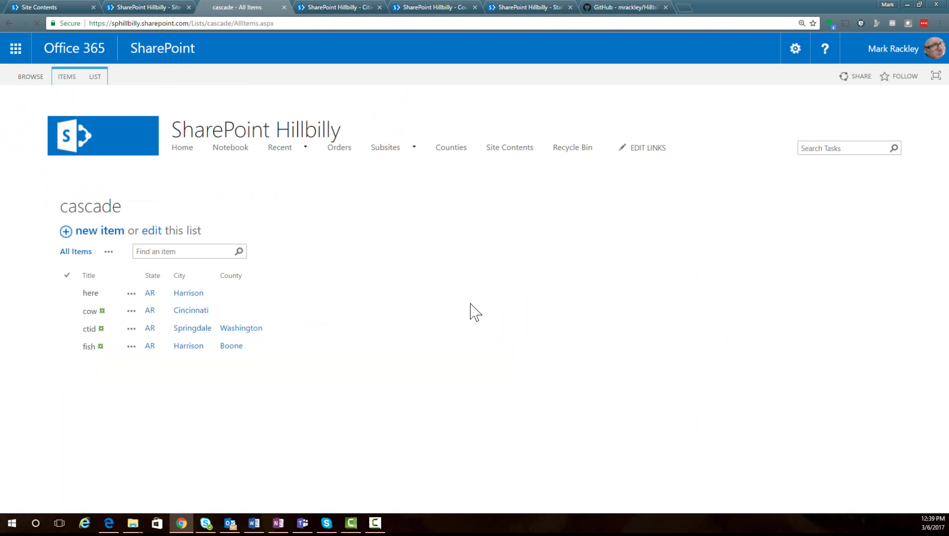
- Start a new cascade item and confirm County and City offer only placeholder prompts
left_click(95, 237)
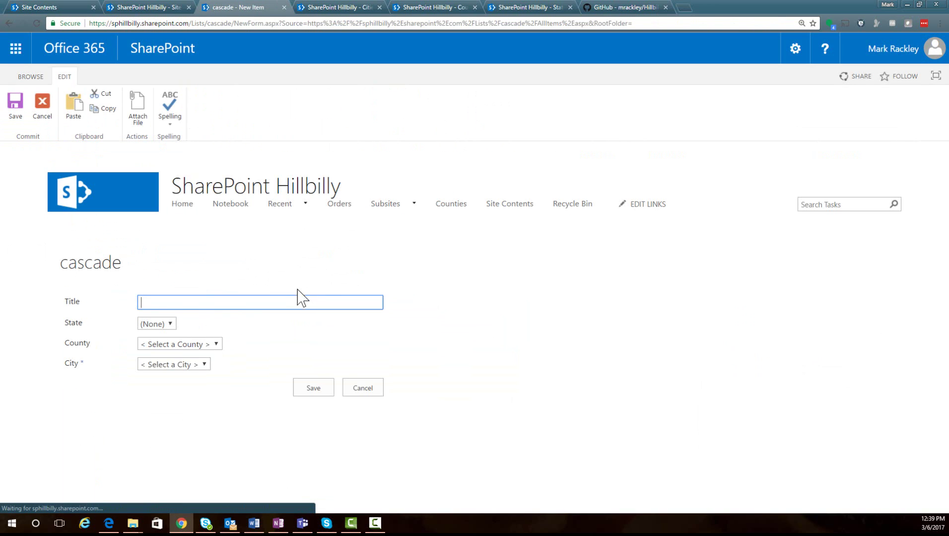
left_click(164, 324)
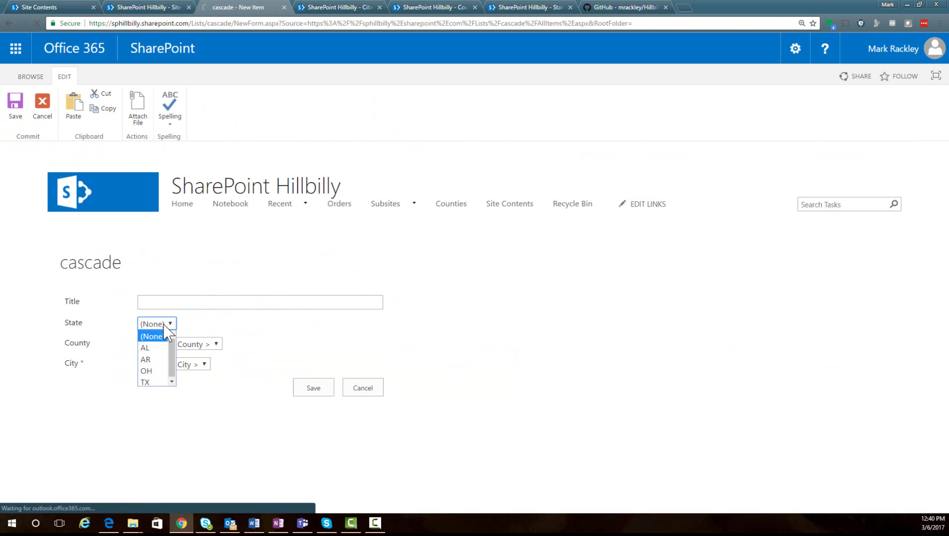
left_click(216, 346)
left_click(217, 345)
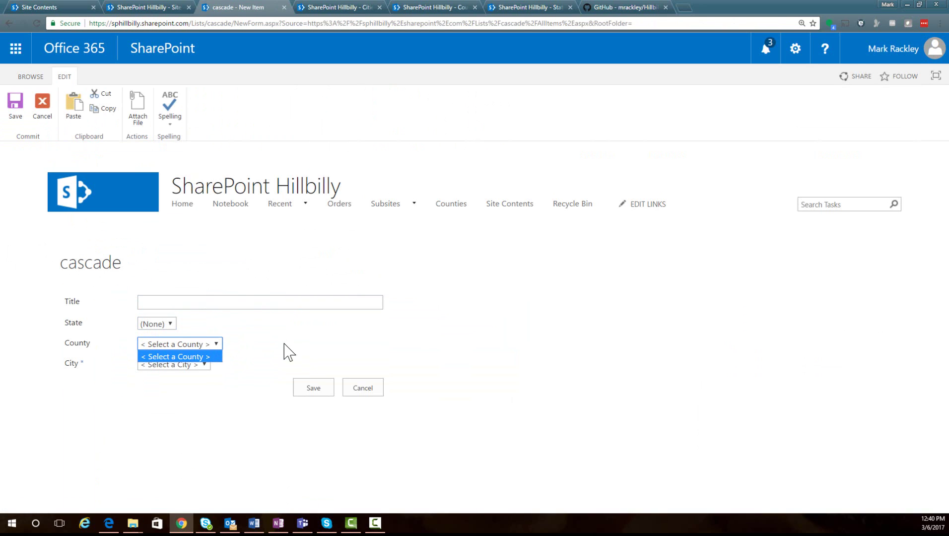
left_click(278, 354)
left_click(196, 365)
left_click(271, 363)
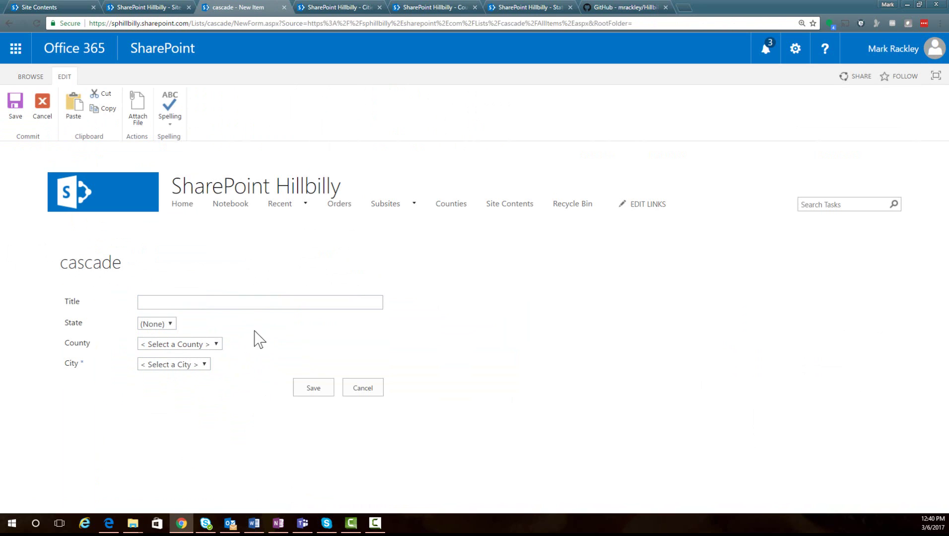
left_click(163, 323)
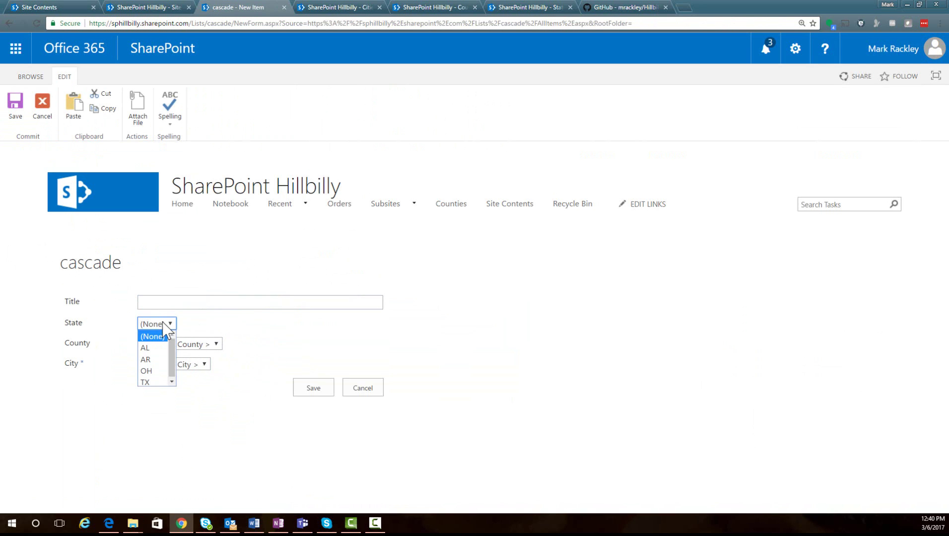
- Pick State AR, then choose Washington county and Springdale city from the filtered lists
left_click(147, 360)
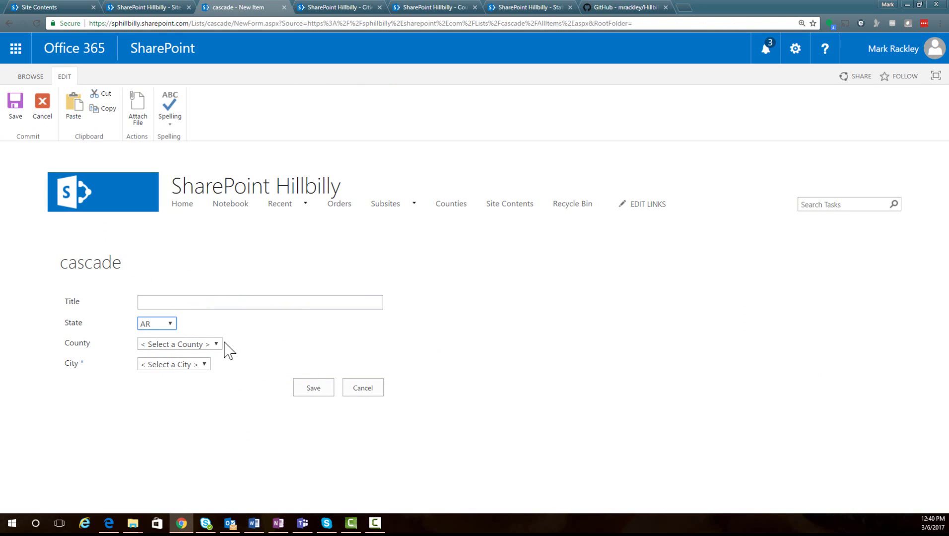
left_click(221, 344)
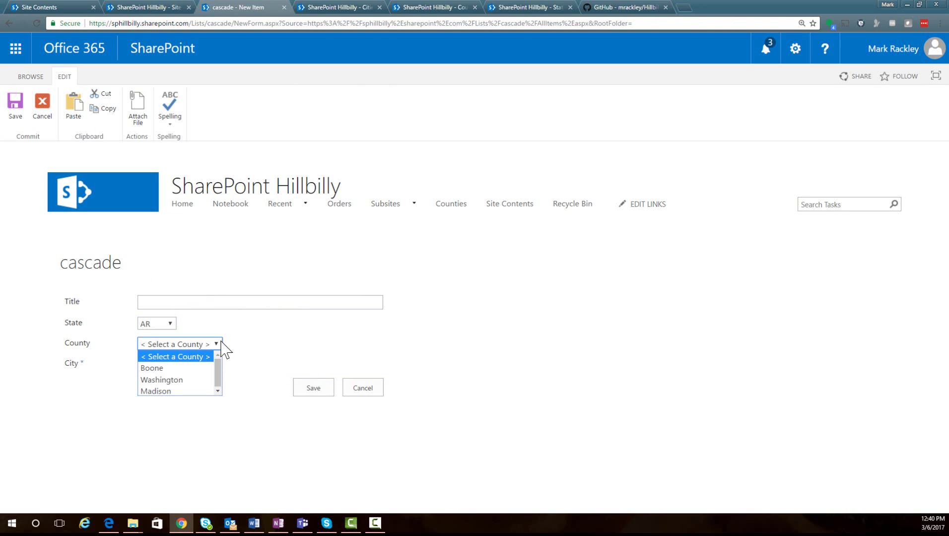
left_click(289, 338)
left_click(180, 365)
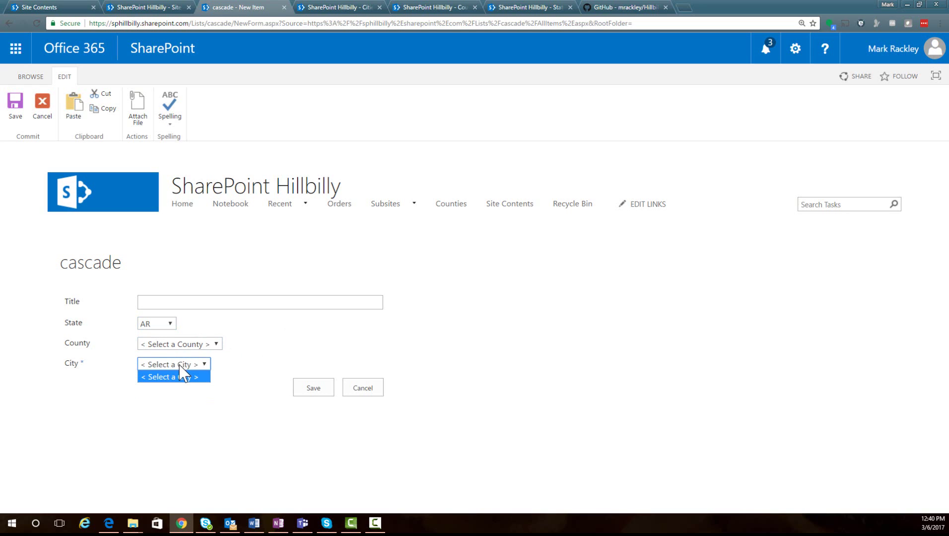
left_click(184, 344)
left_click(186, 344)
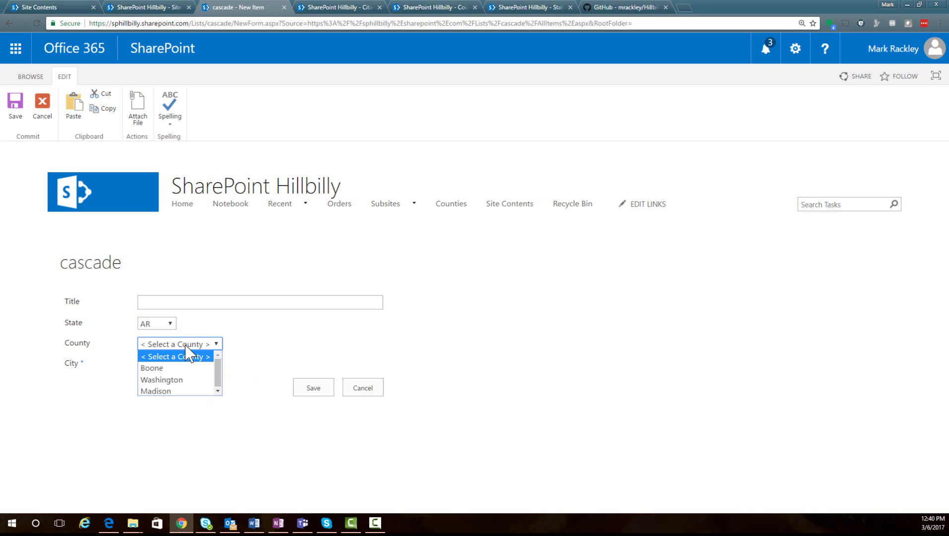
left_click(167, 380)
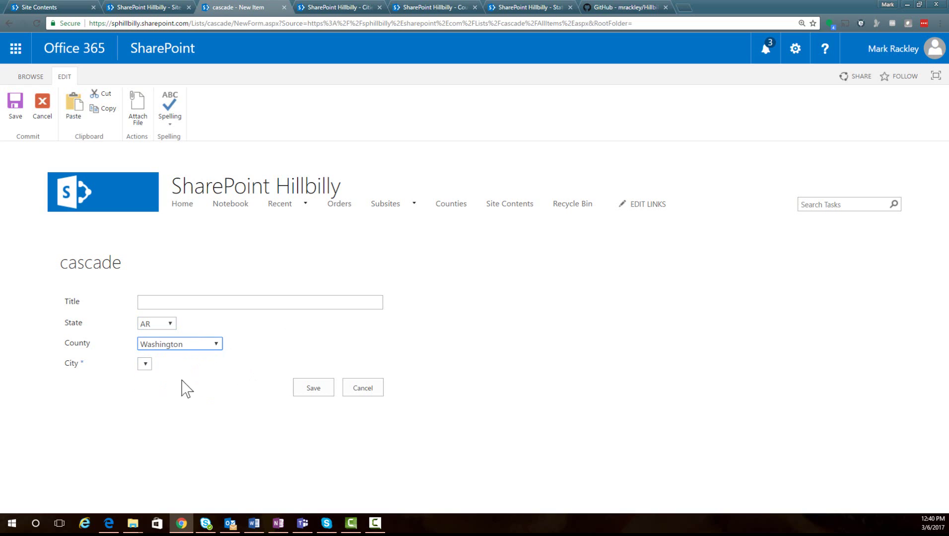
left_click(201, 366)
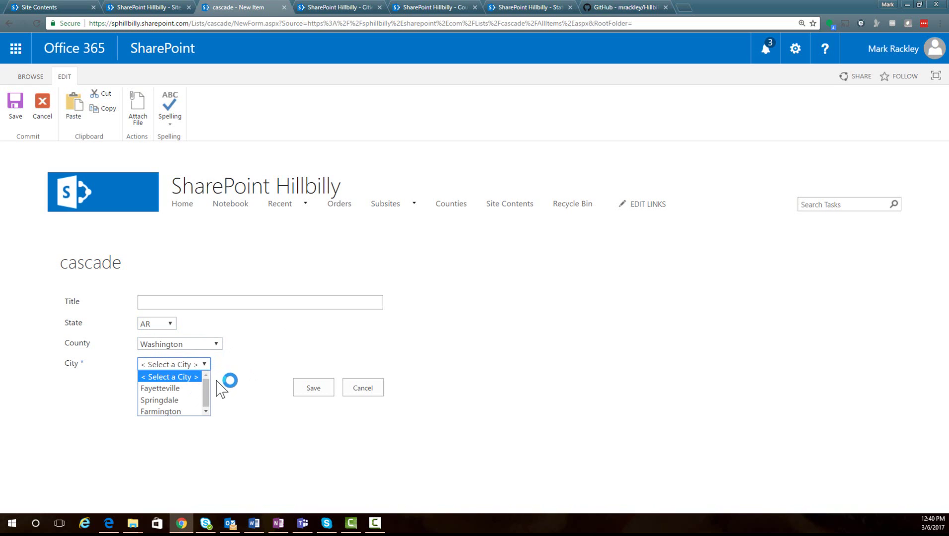
left_click(189, 400)
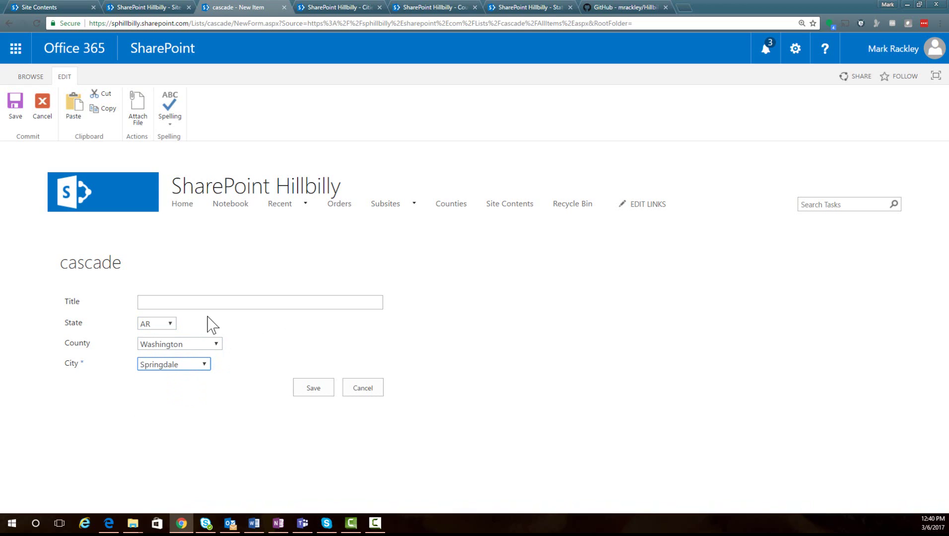
left_click(166, 327)
- Switch to State OH, County Hamilton, City Cincinnati, and begin the Title with 'te'
left_click(150, 371)
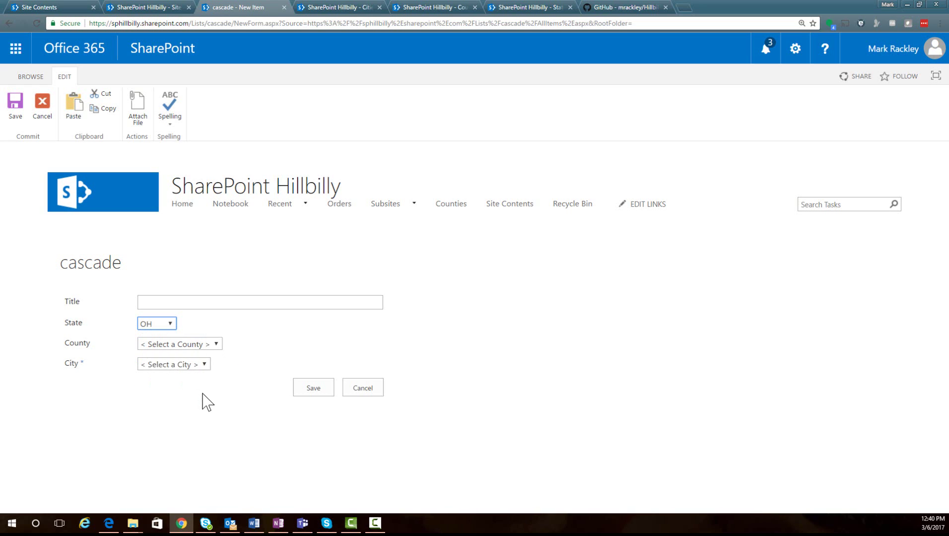
left_click(204, 347)
left_click(185, 380)
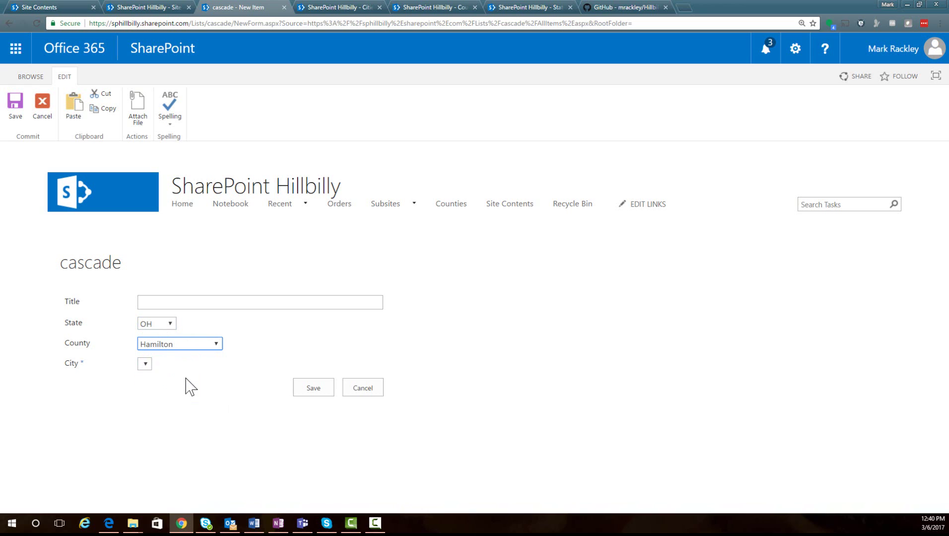
left_click(183, 365)
left_click(173, 388)
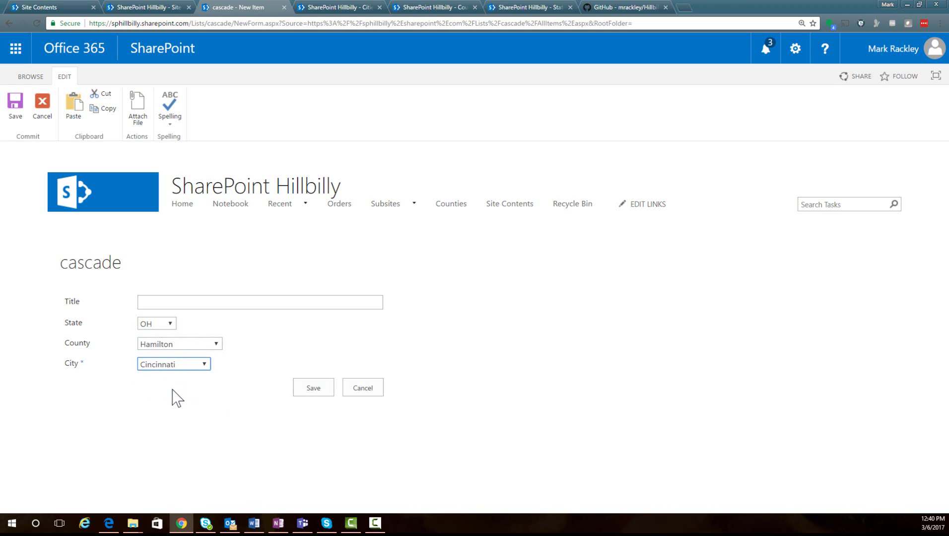
left_click(234, 301)
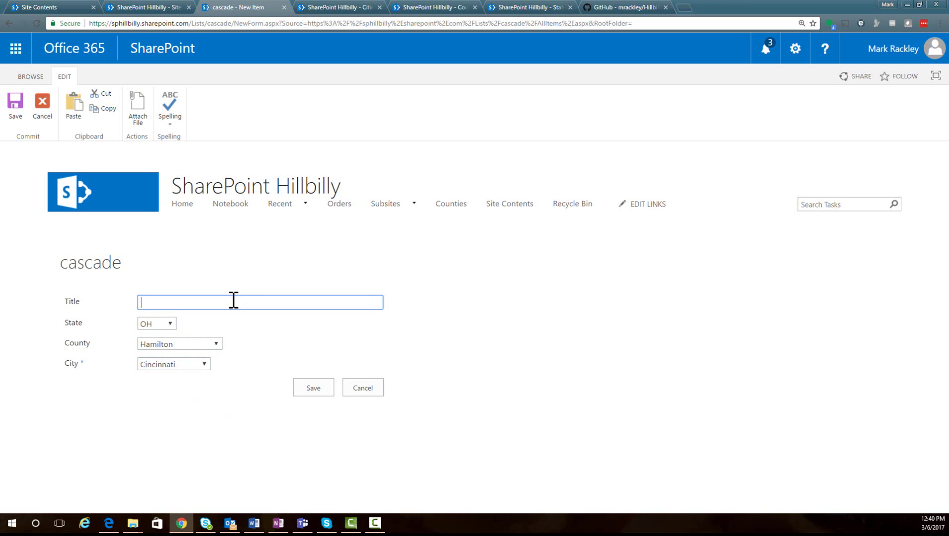
type("testing")
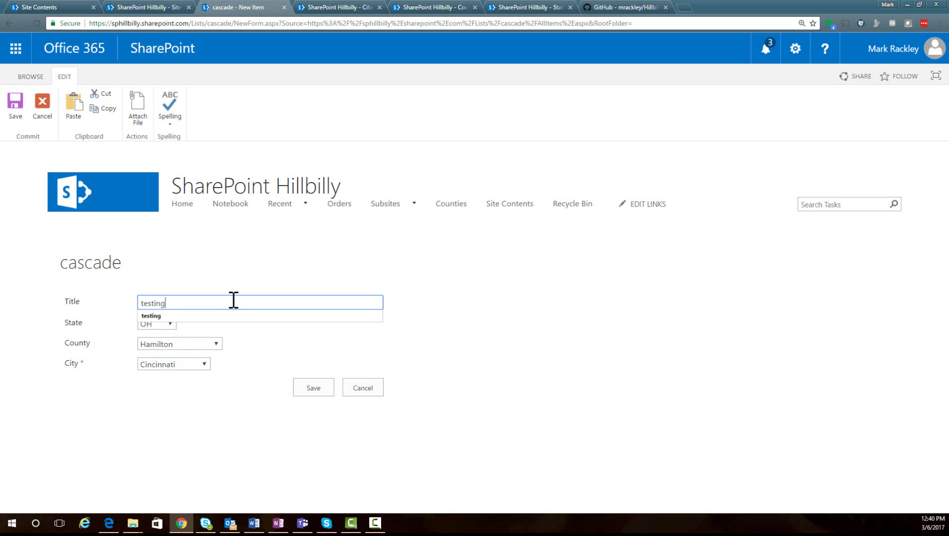